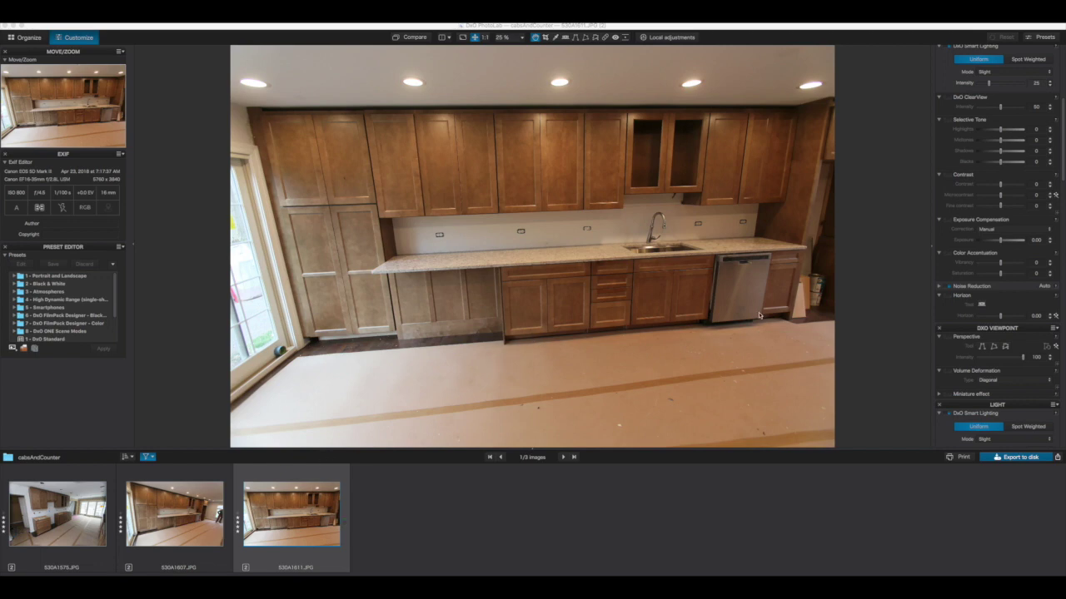
Neutralize the white balance by sampling the white backsplash with the Pick Color tool
{"action": "scroll", "coordinate": [1001, 149], "scroll_direction": "up", "scroll_amount": 5}
{"action": "scroll", "coordinate": [1001, 150], "scroll_direction": "down", "scroll_amount": 2}
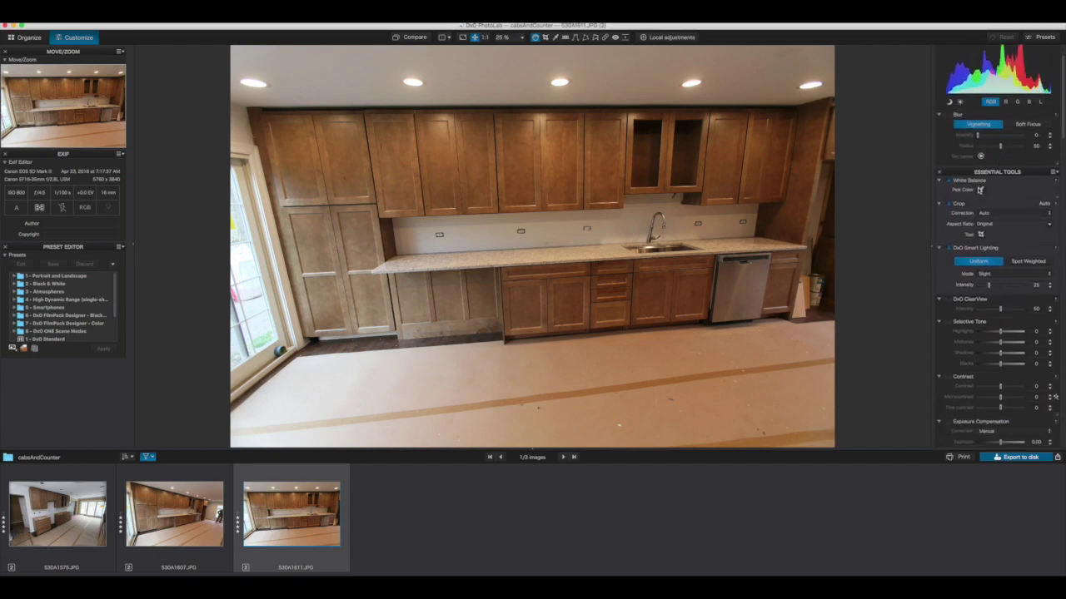
{"action": "left_click", "coordinate": [980, 189]}
{"action": "left_click", "coordinate": [608, 219]}
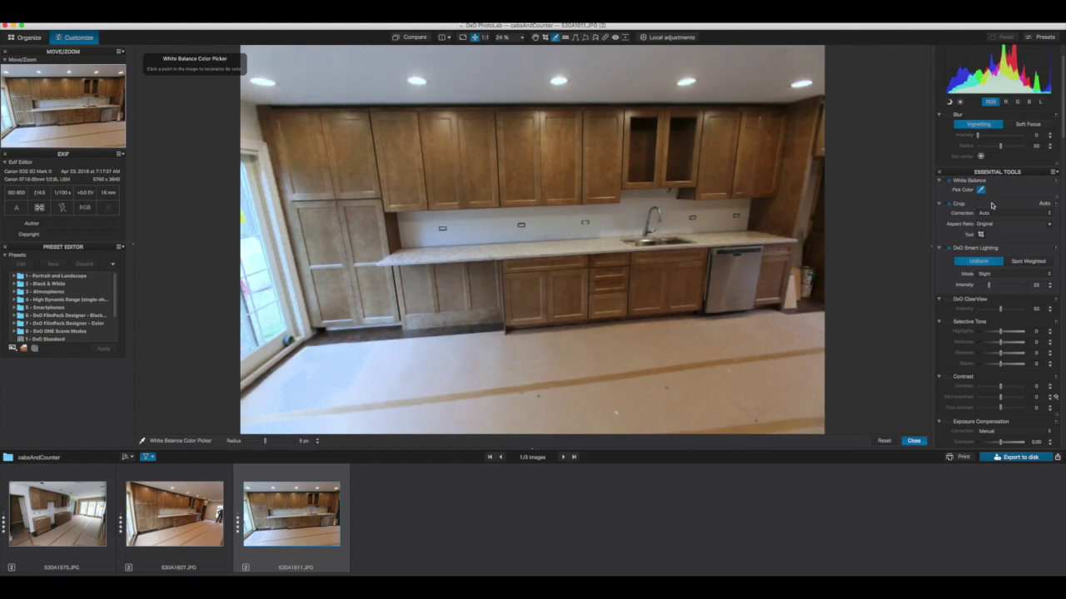
Enable DxO ClearView haze removal on the cabinet photo
{"action": "scroll", "coordinate": [987, 215], "scroll_direction": "down", "scroll_amount": 3}
{"action": "scroll", "coordinate": [987, 215], "scroll_direction": "down", "scroll_amount": 2}
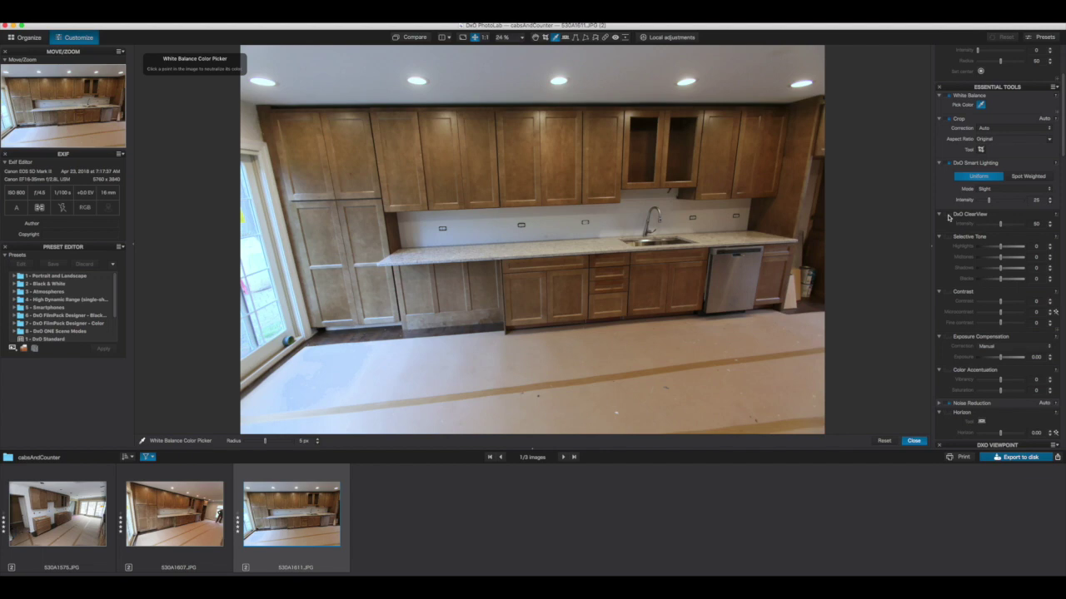
{"action": "left_click", "coordinate": [948, 216]}
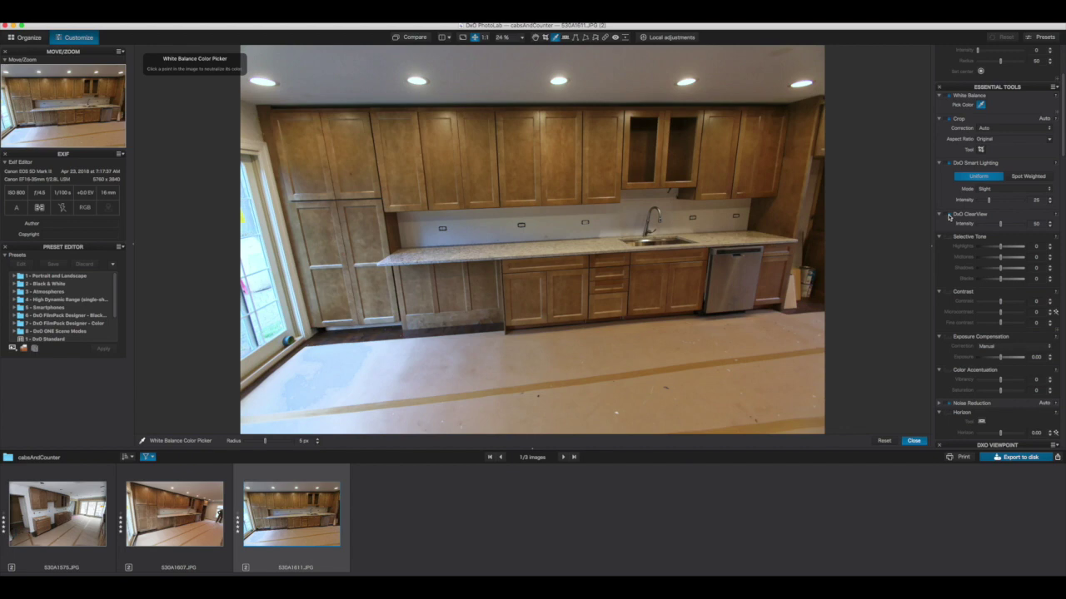
{"action": "scroll", "coordinate": [976, 220], "scroll_direction": "down", "scroll_amount": 5}
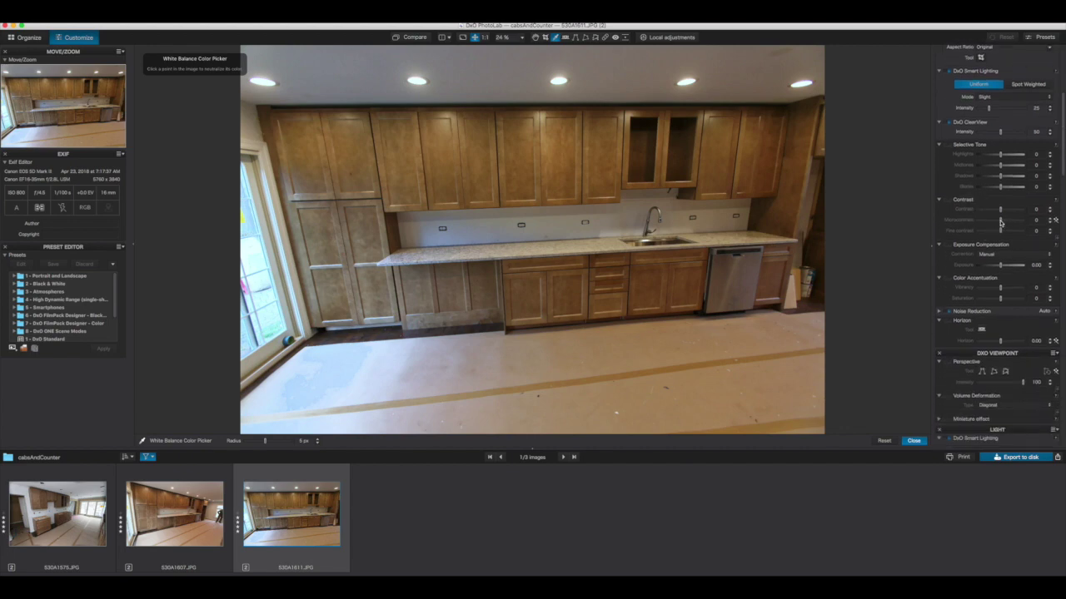
Set Microcontrast to 23, Vibrancy to 27 and Saturation to 10
{"action": "left_click_drag", "start_coordinate": [1000, 222], "coordinate": [1005, 223]}
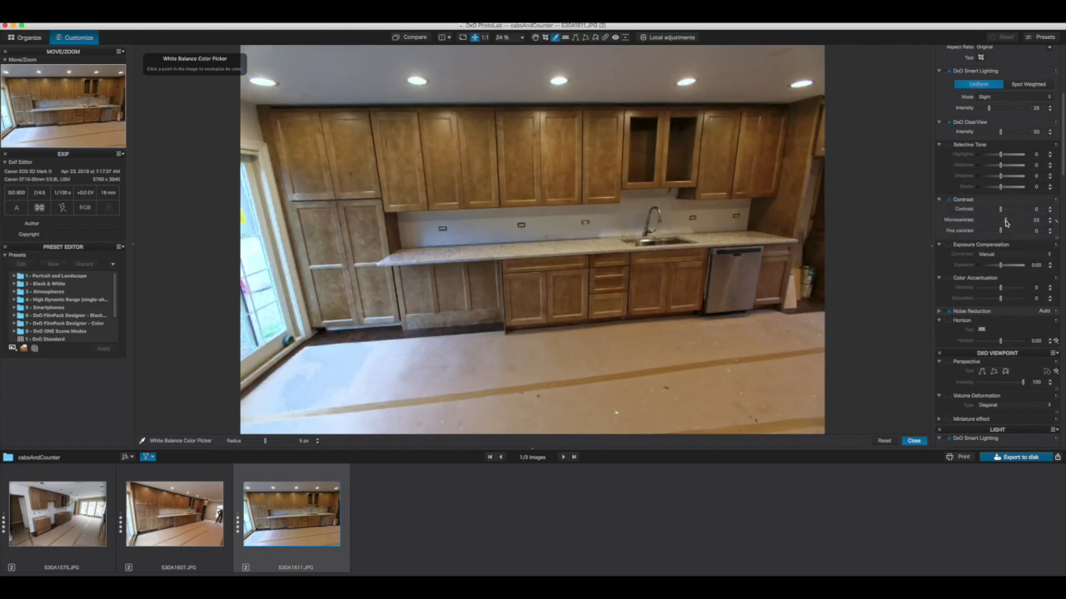
{"action": "scroll", "coordinate": [1005, 222], "scroll_direction": "down", "scroll_amount": 5}
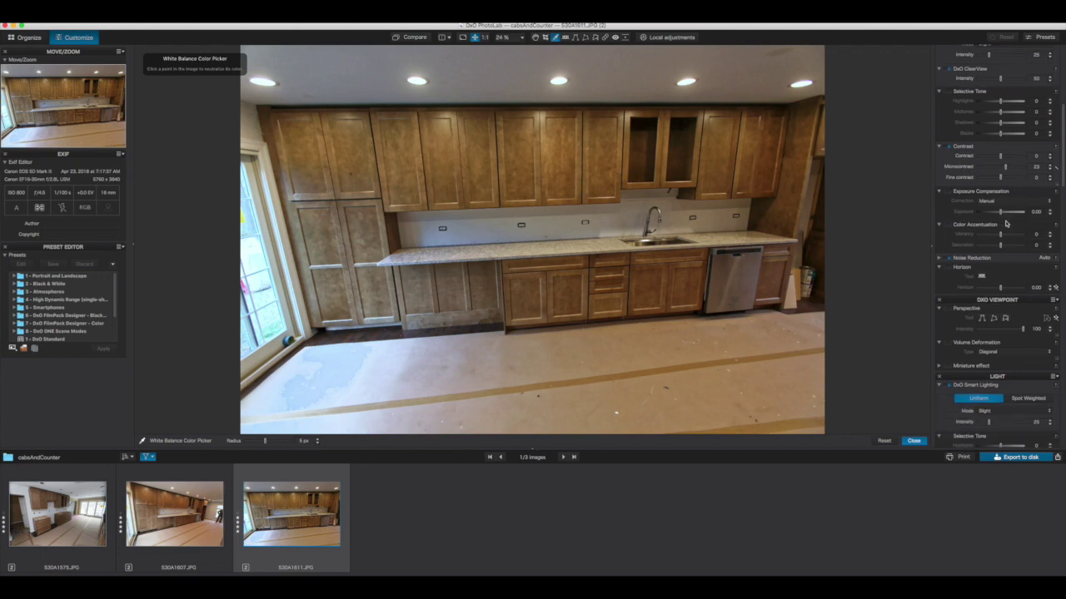
{"action": "scroll", "coordinate": [1006, 222], "scroll_direction": "down", "scroll_amount": 2}
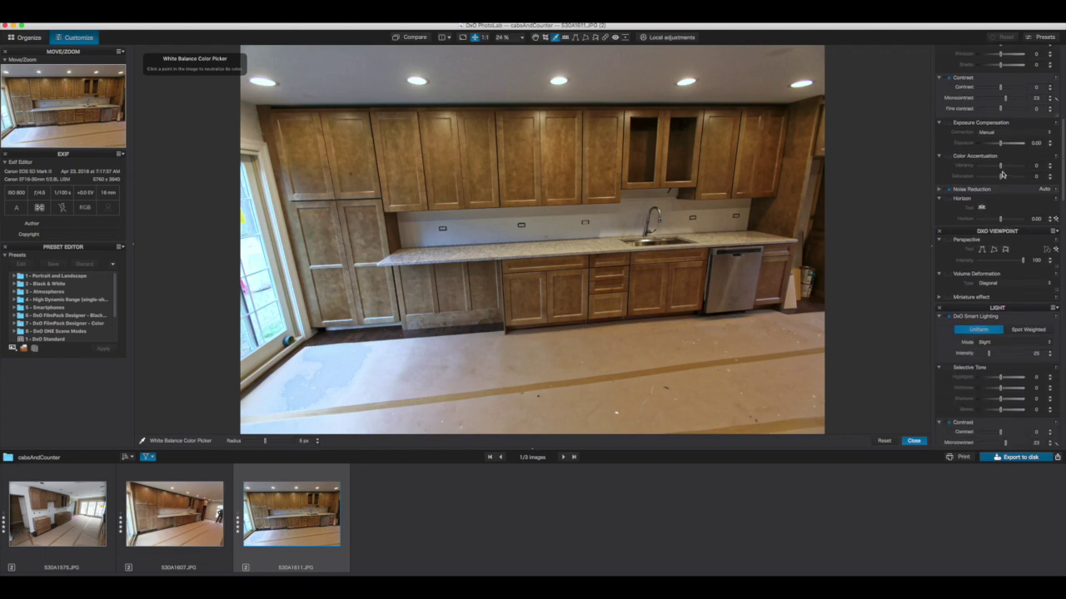
{"action": "left_click_drag", "start_coordinate": [1001, 170], "coordinate": [1003, 177]}
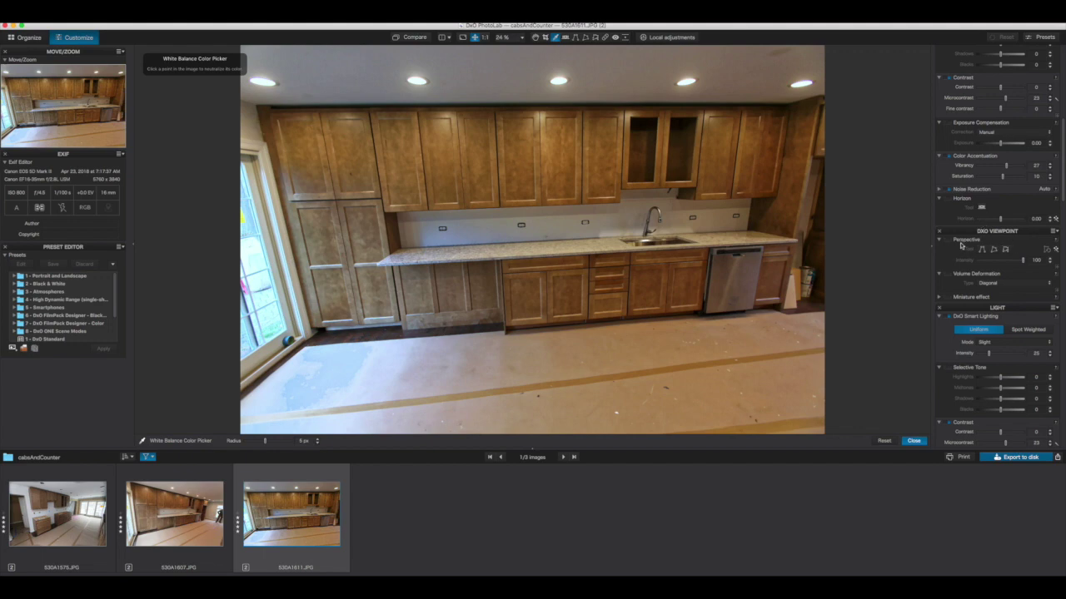
Apply Auto perspective, copy the correction settings, and open 530A1575.JPG
{"action": "left_click", "coordinate": [1058, 251]}
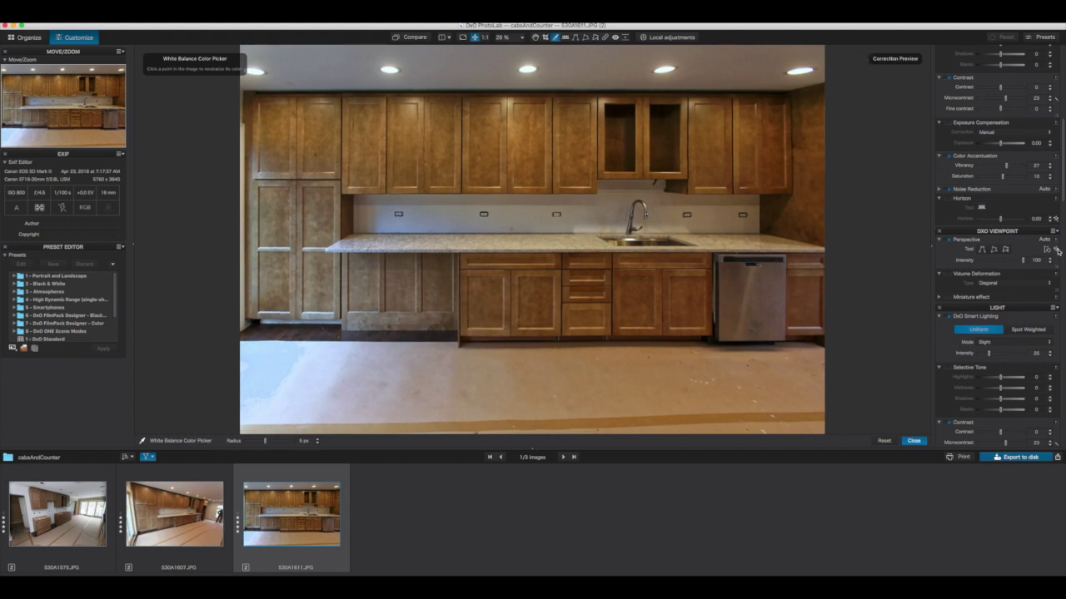
{"action": "right_click", "coordinate": [277, 491]}
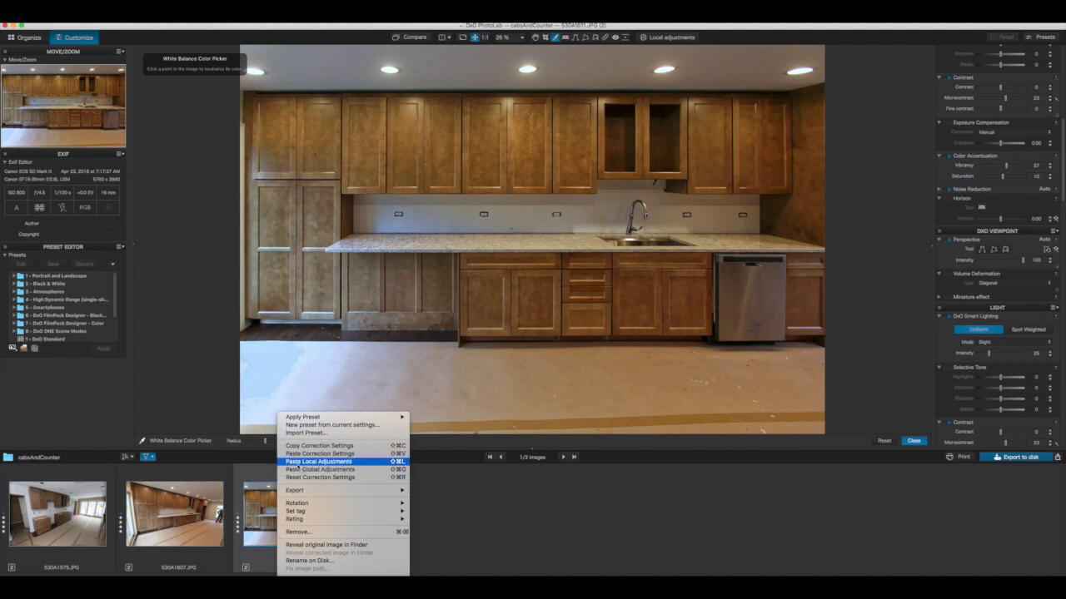
{"action": "left_click", "coordinate": [300, 446]}
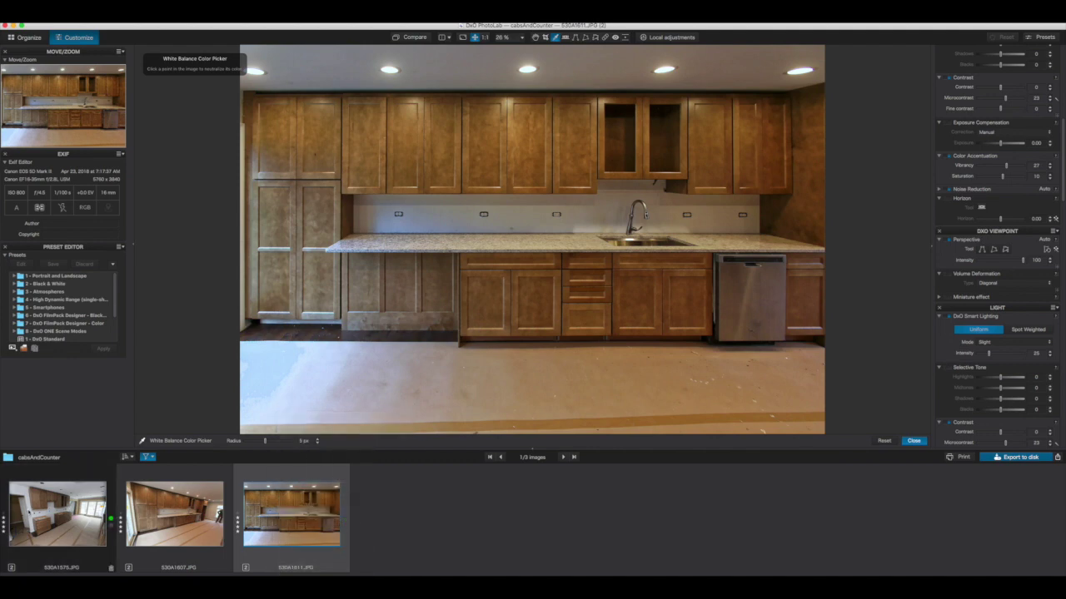
{"action": "left_click", "coordinate": [57, 514]}
Paste the copied corrections onto 530A1575.JPG and crop it tight around the cabinets
{"action": "right_click", "coordinate": [41, 503]}
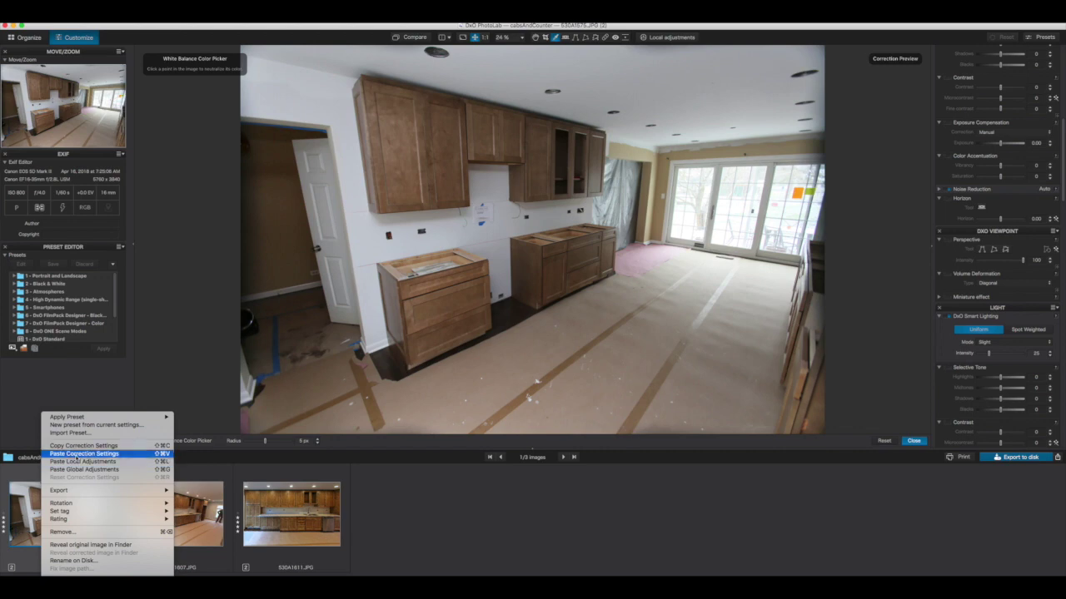
{"action": "left_click", "coordinate": [75, 455]}
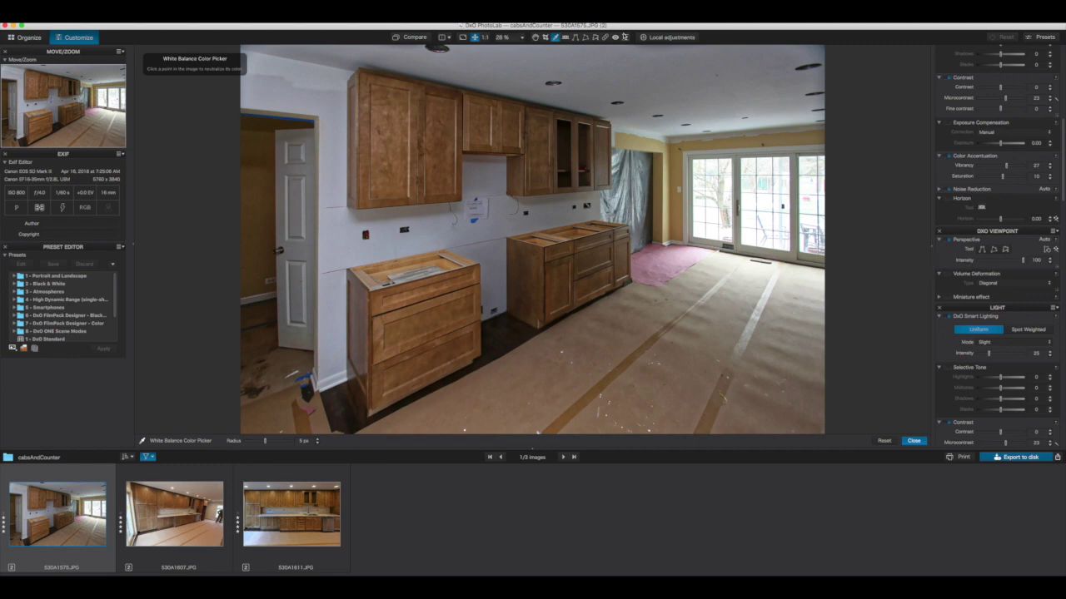
{"action": "left_click", "coordinate": [545, 37]}
{"action": "left_click_drag", "start_coordinate": [756, 355], "coordinate": [692, 312]}
{"action": "left_click_drag", "start_coordinate": [549, 234], "coordinate": [516, 247]}
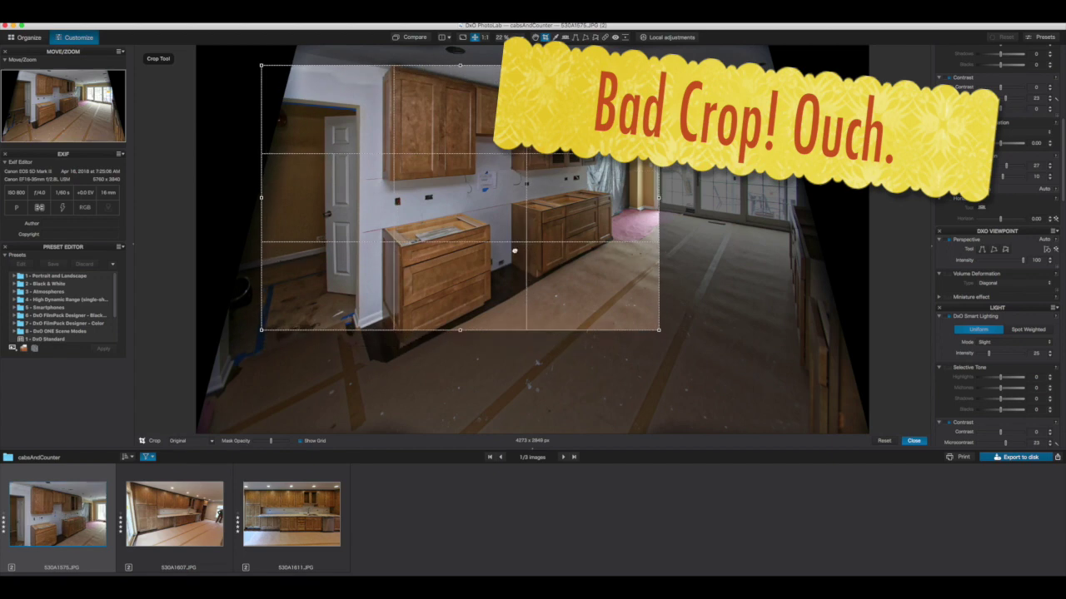
{"action": "left_click_drag", "start_coordinate": [262, 331], "coordinate": [224, 355]}
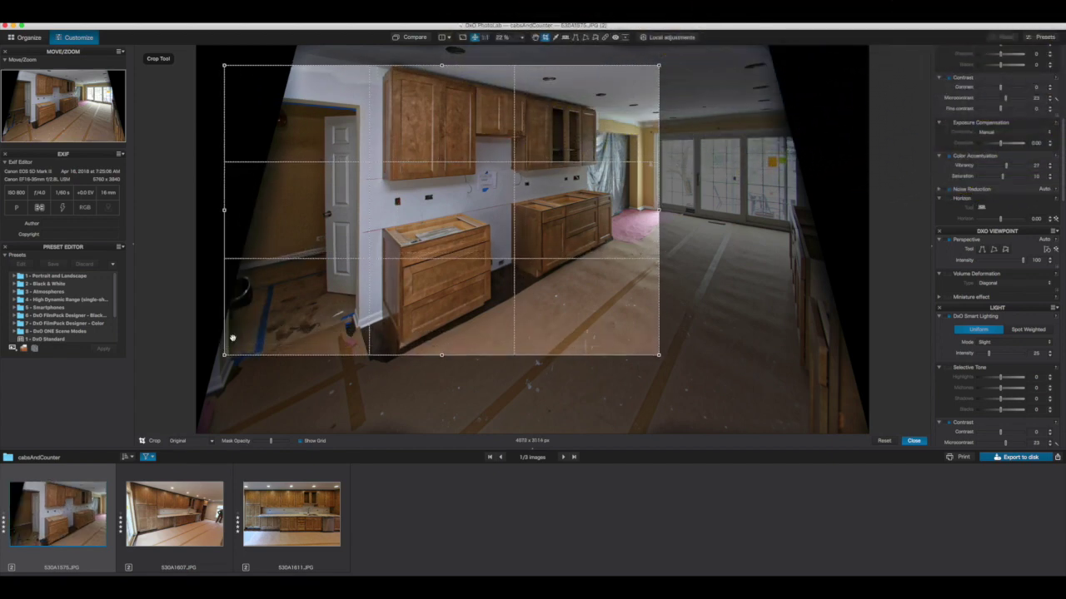
{"action": "key", "text": "Return"}
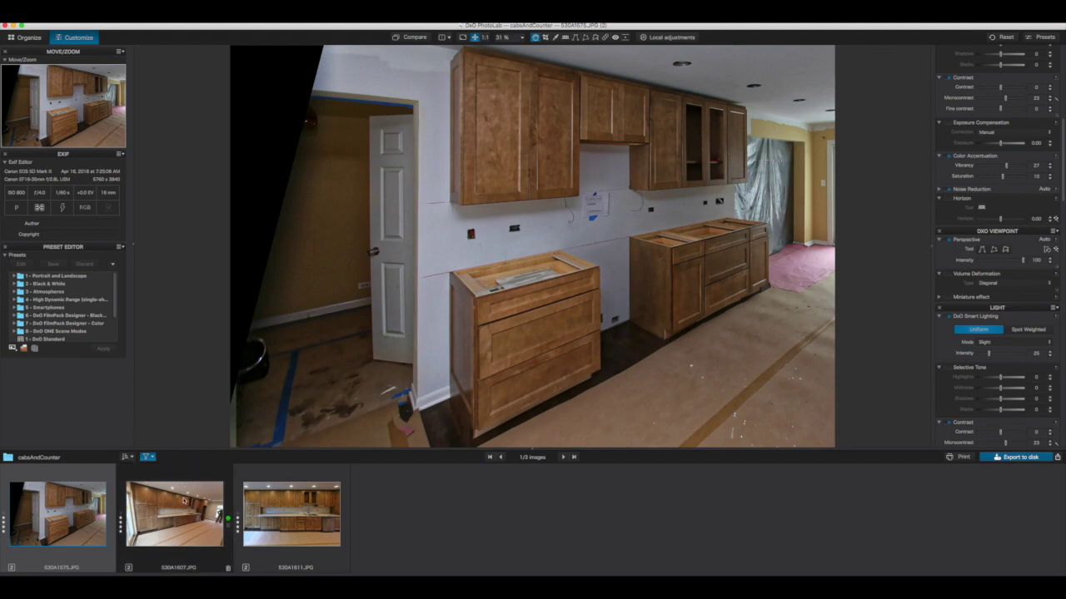
Paste the copied correction settings onto 530A1607.JPG
{"action": "left_click", "coordinate": [184, 501]}
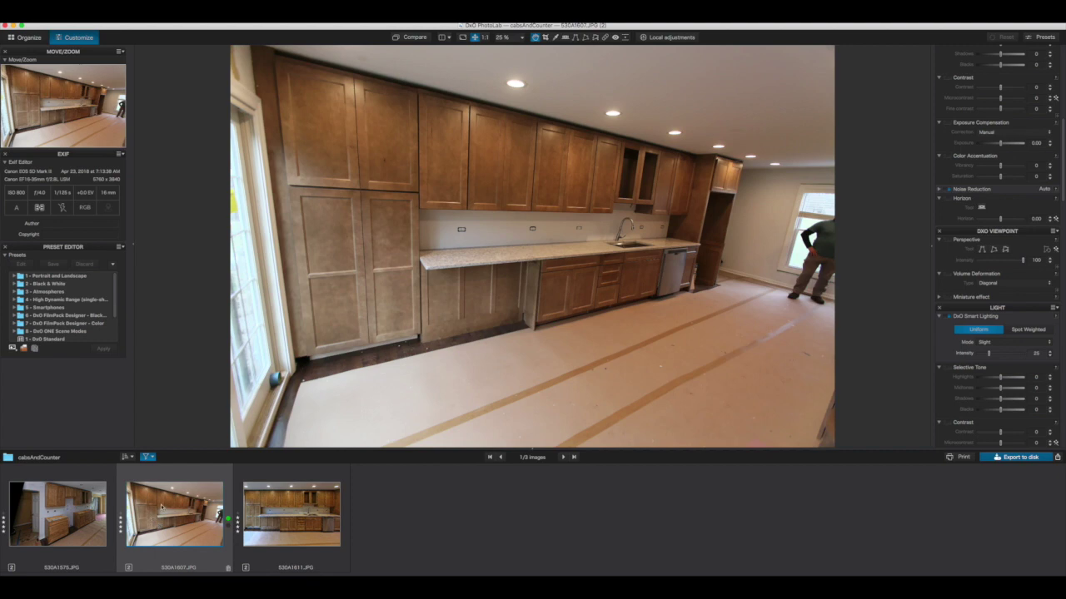
{"action": "right_click", "coordinate": [163, 507]}
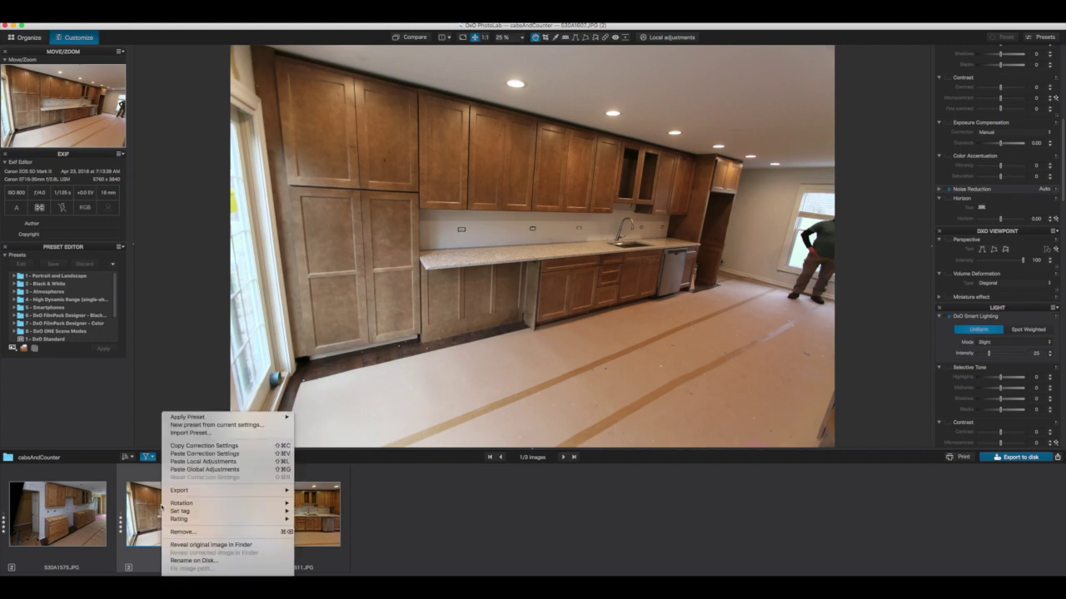
{"action": "mouse_move", "coordinate": [170, 508]}
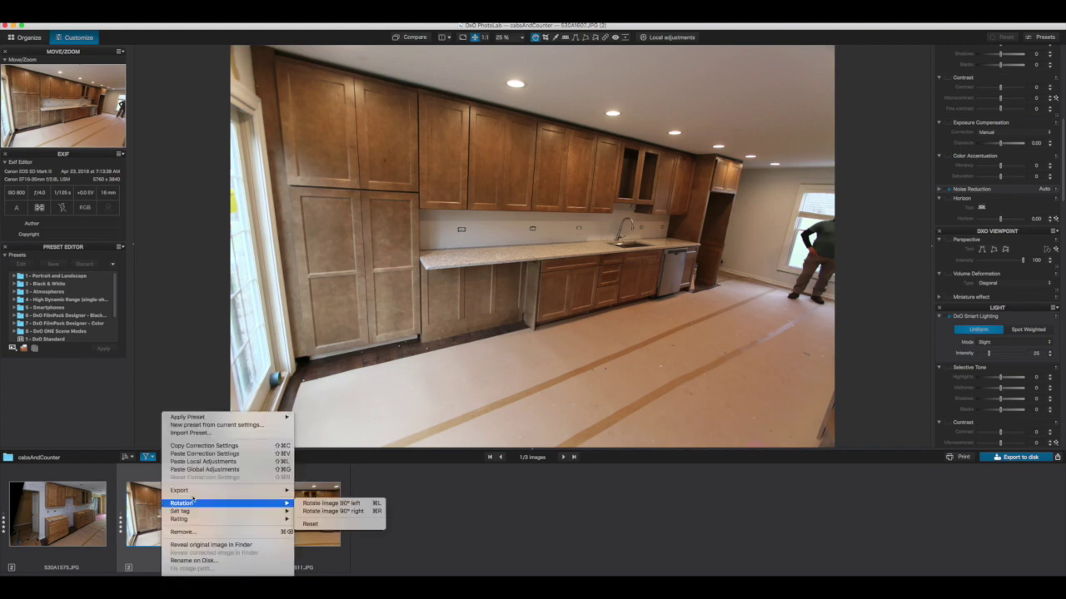
{"action": "left_click", "coordinate": [219, 453]}
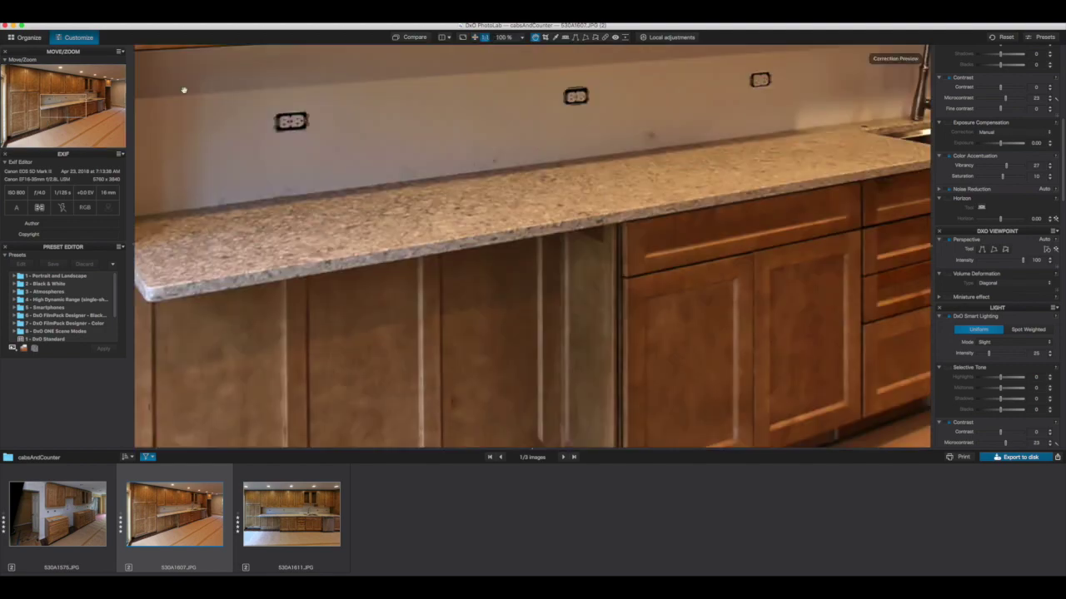
Inspect the cabinets at 1:1, return to Fit, and add a Histogram palette below EXIF
{"action": "left_click", "coordinate": [484, 36]}
{"action": "left_click_drag", "start_coordinate": [61, 108], "coordinate": [33, 117]}
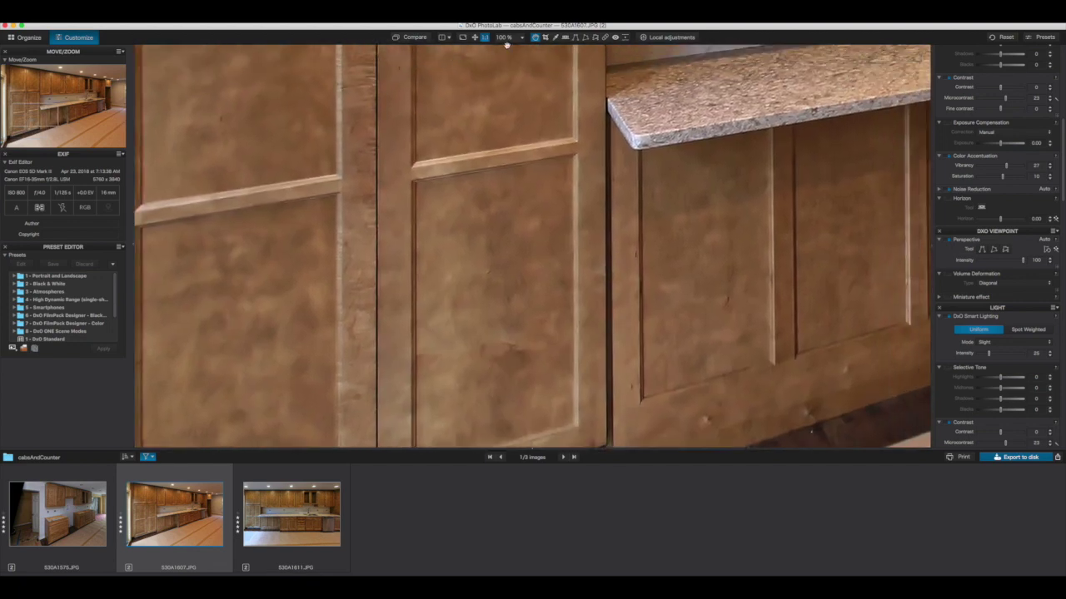
{"action": "left_click", "coordinate": [475, 37]}
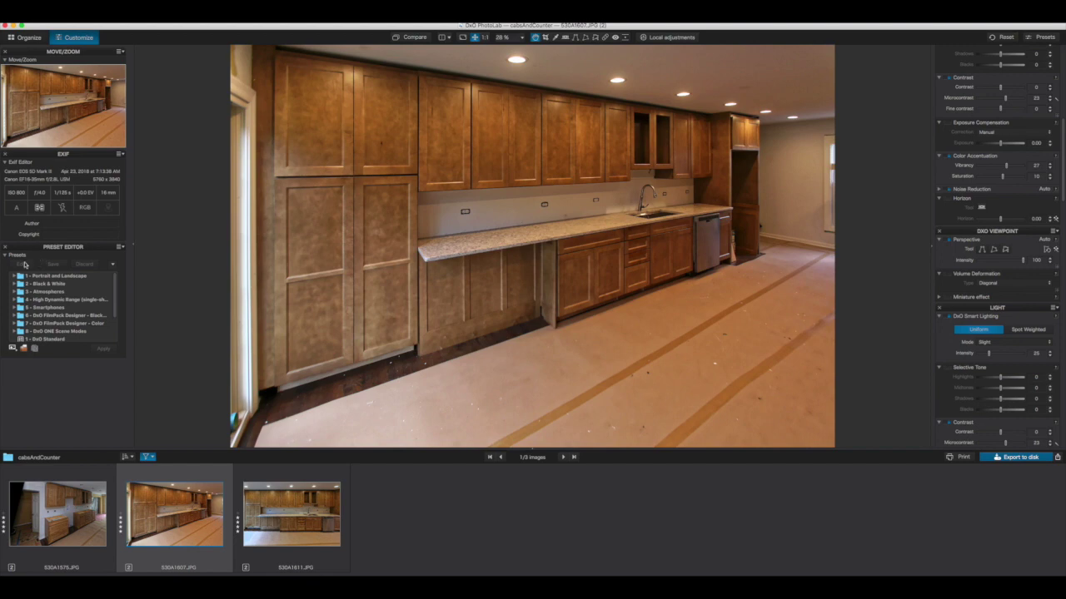
{"action": "left_click", "coordinate": [122, 154]}
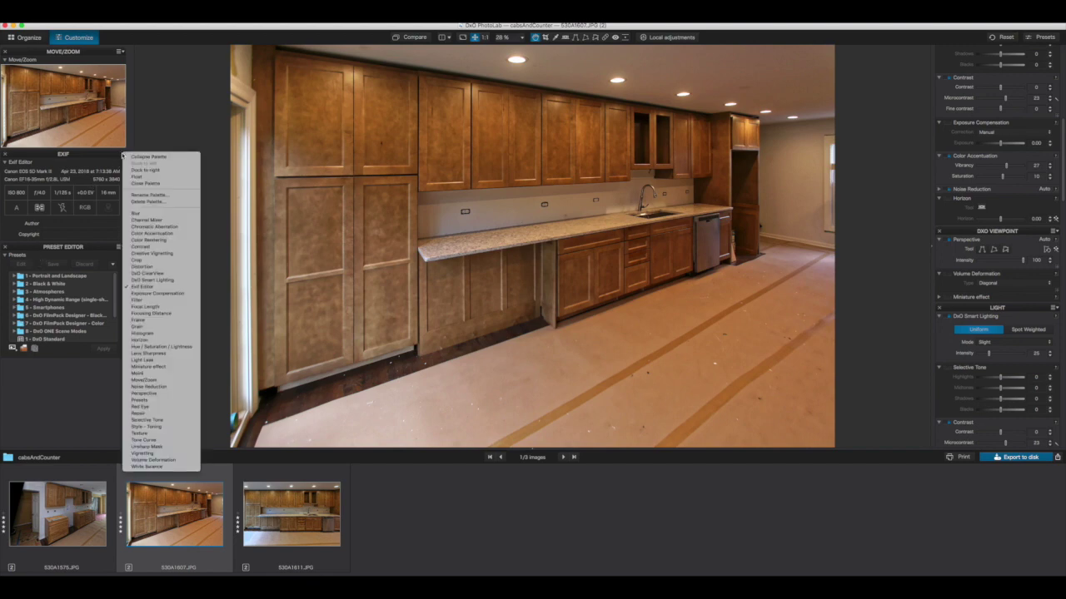
{"action": "left_click", "coordinate": [151, 333]}
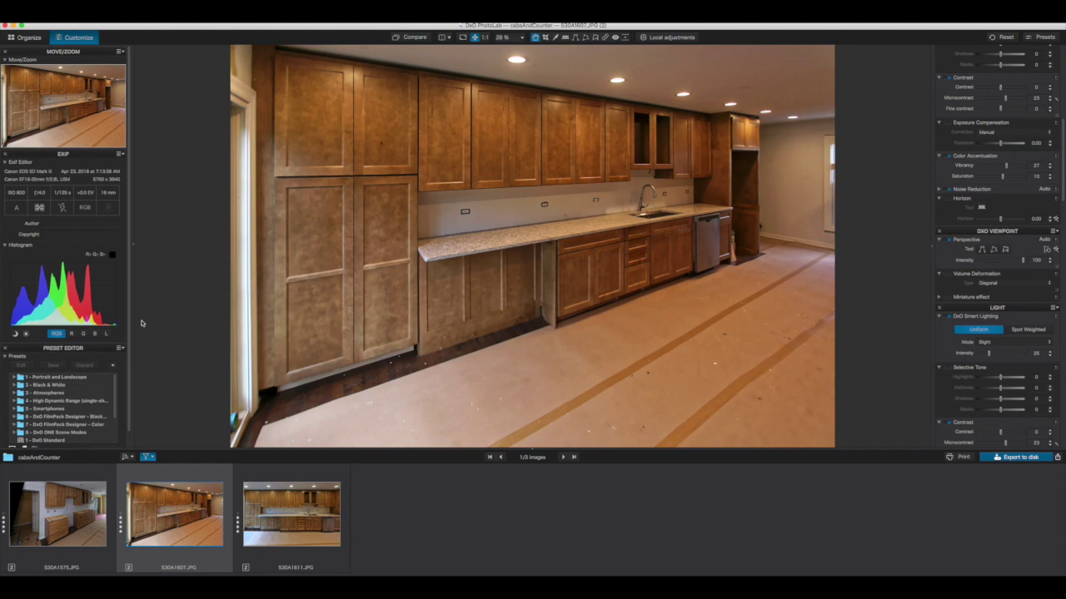